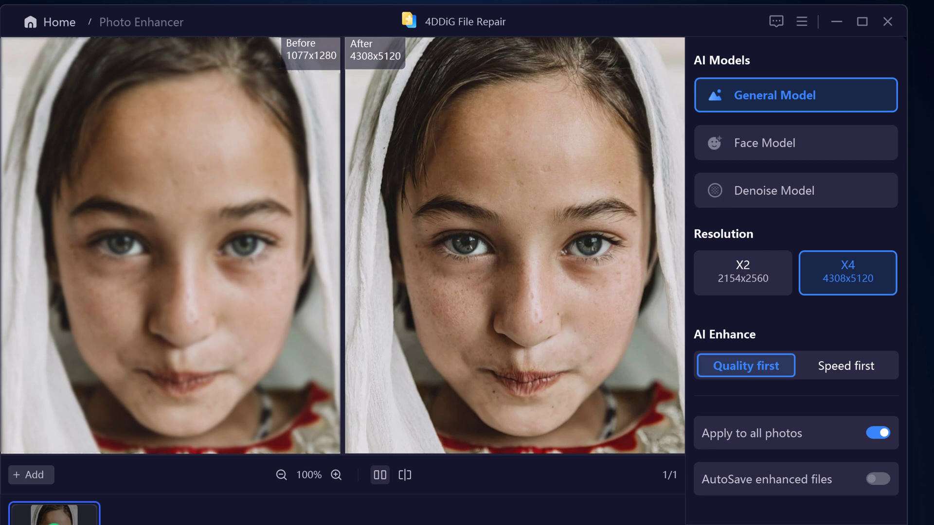
- Zoom the before/after face comparison to 300%, then back out to 100%
click(336, 475)
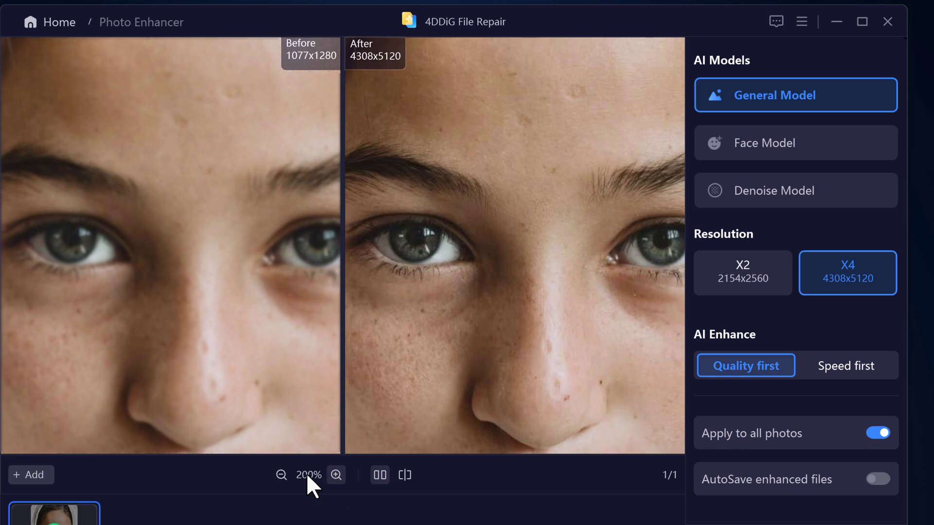
click(335, 475)
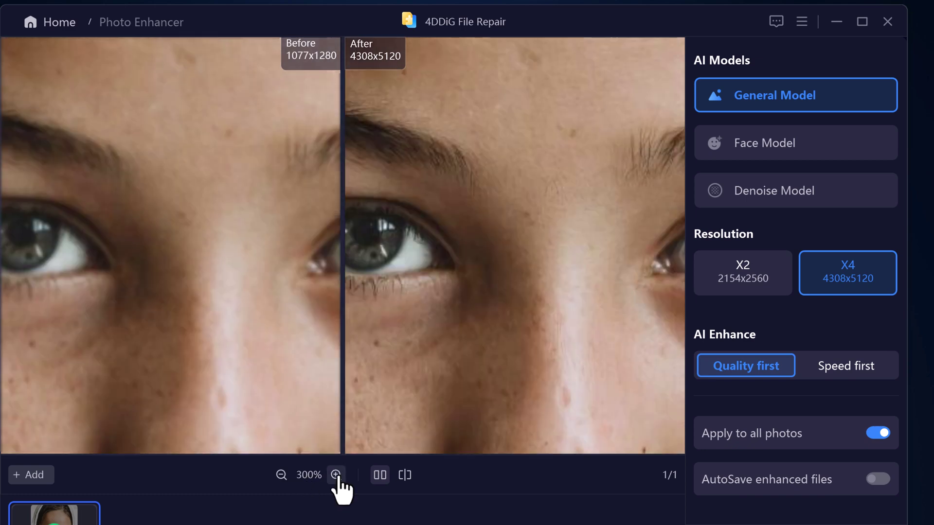
click(282, 475)
click(282, 474)
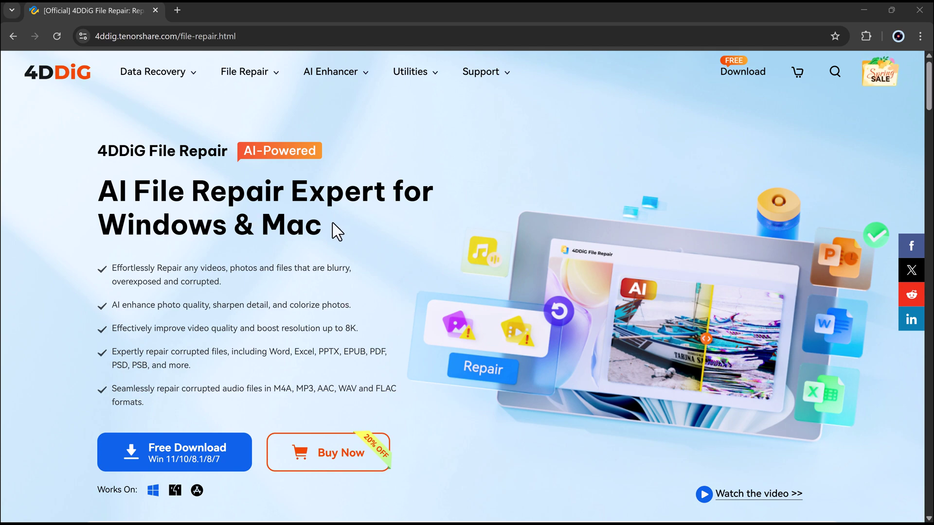
- View the Video, File and Audio Repair feature details, then return to Photo Repair
scroll(389, 252, down, 3)
scroll(448, 243, down, 7)
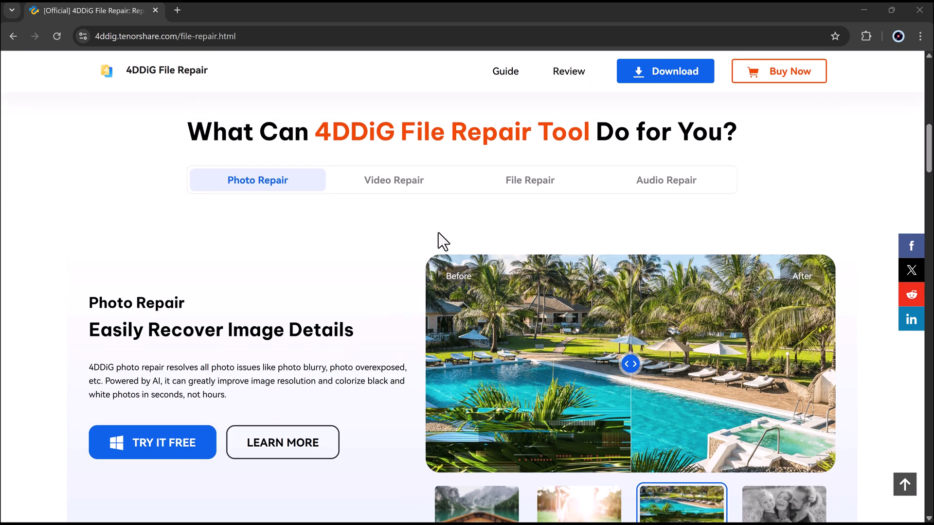
click(395, 191)
click(533, 194)
click(663, 194)
click(272, 187)
- Scroll down through the rest of the home screen and back up
scroll(410, 273, down, 3)
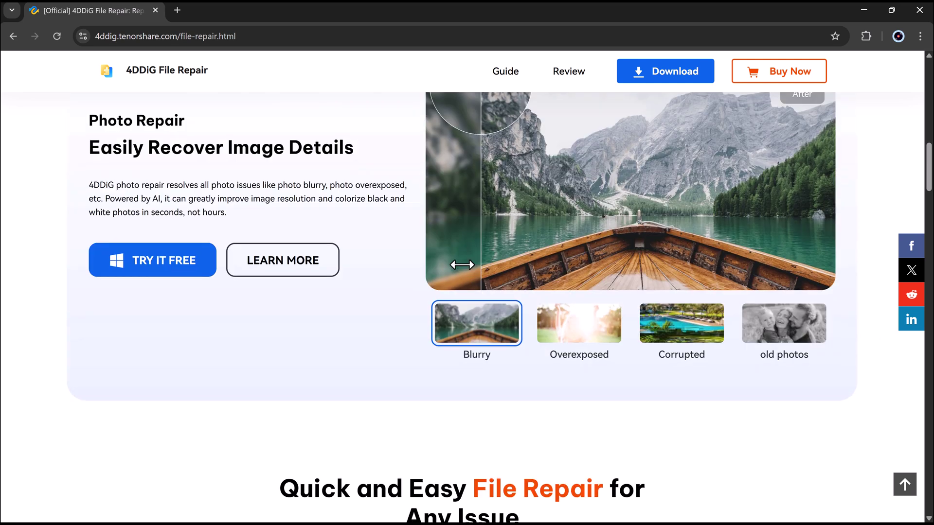
scroll(413, 263, down, 5)
scroll(642, 260, down, 10)
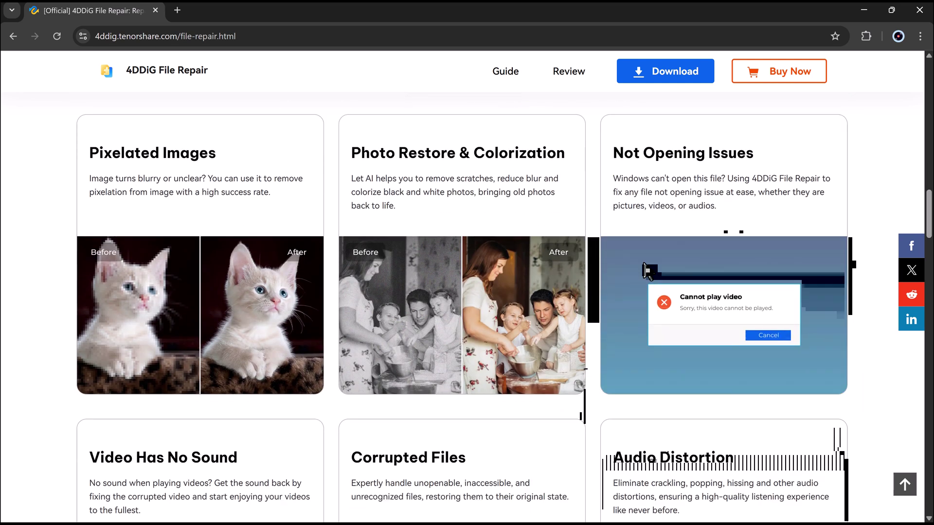
scroll(643, 261, down, 15)
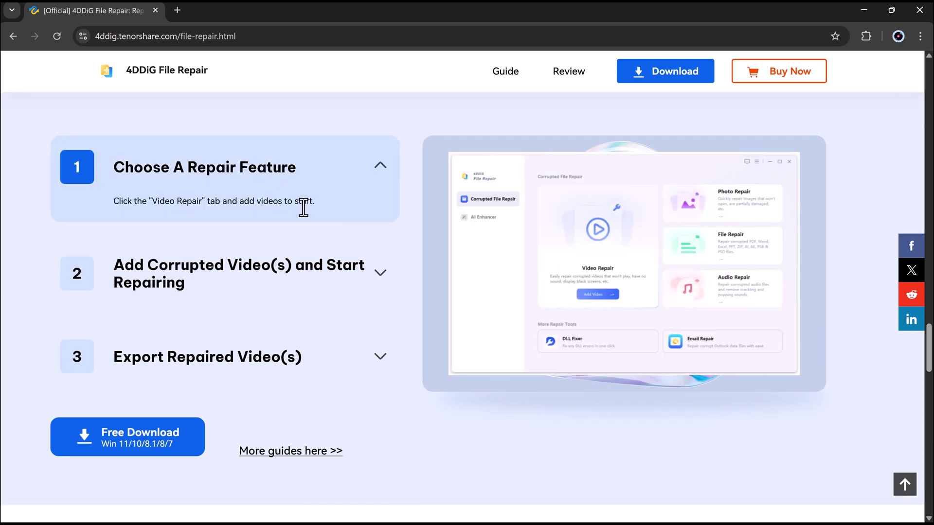
scroll(478, 348, down, 11)
scroll(478, 347, up, 20)
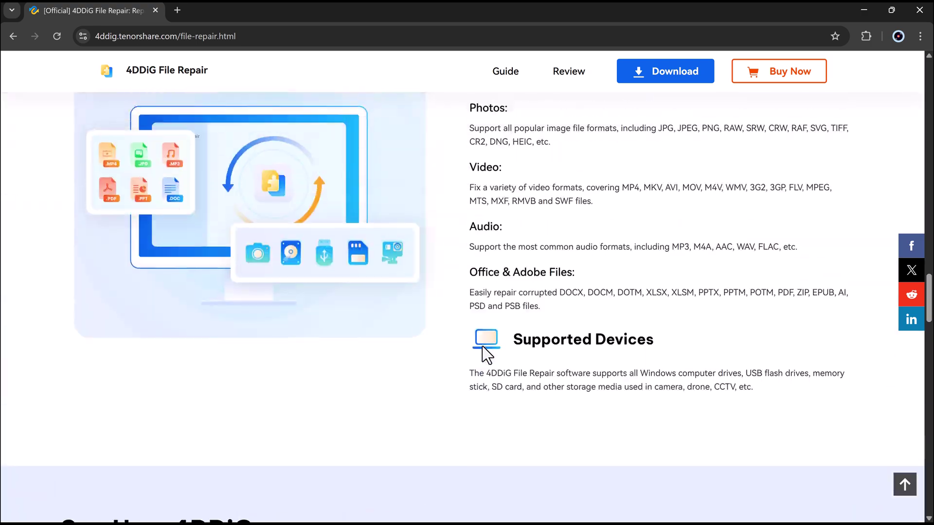
scroll(482, 345, up, 5)
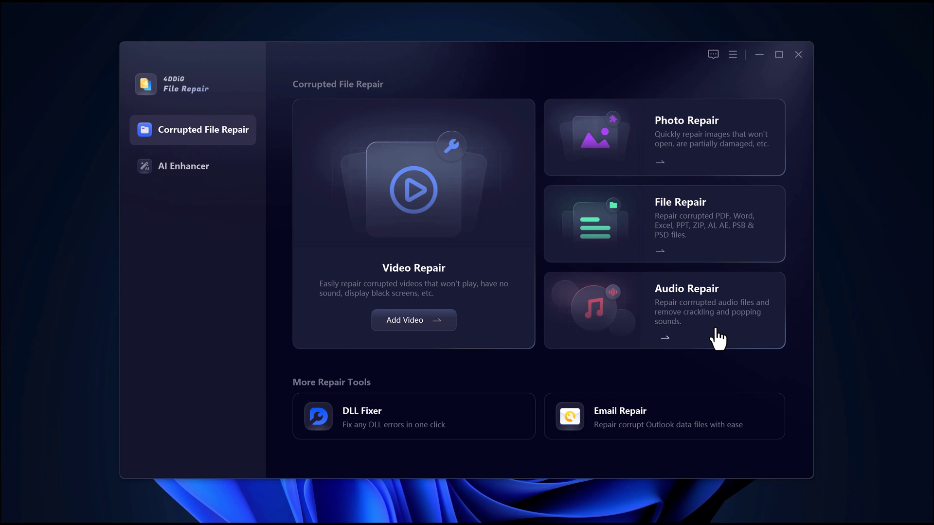
- Go to the AI Enhancer section and look over the Video Enhancer and Photo Enhancer cards
click(226, 185)
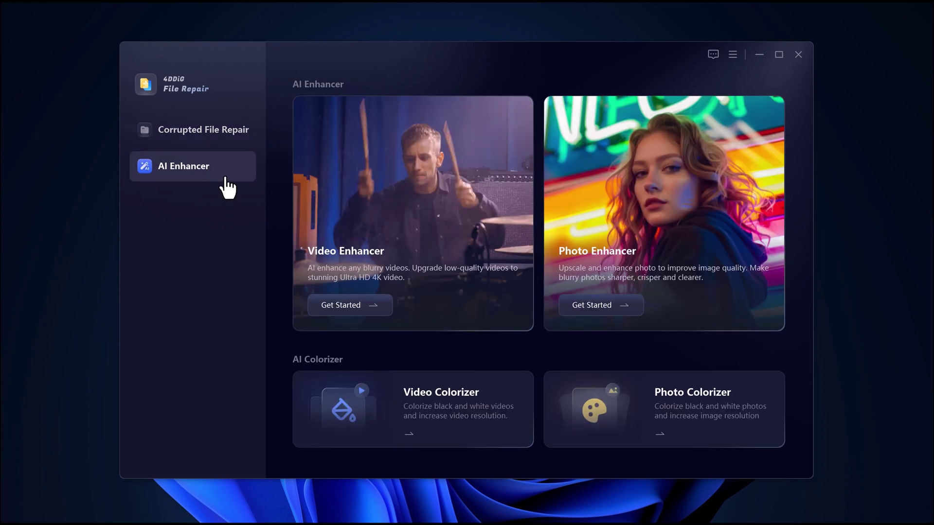
mouse_move(411, 209)
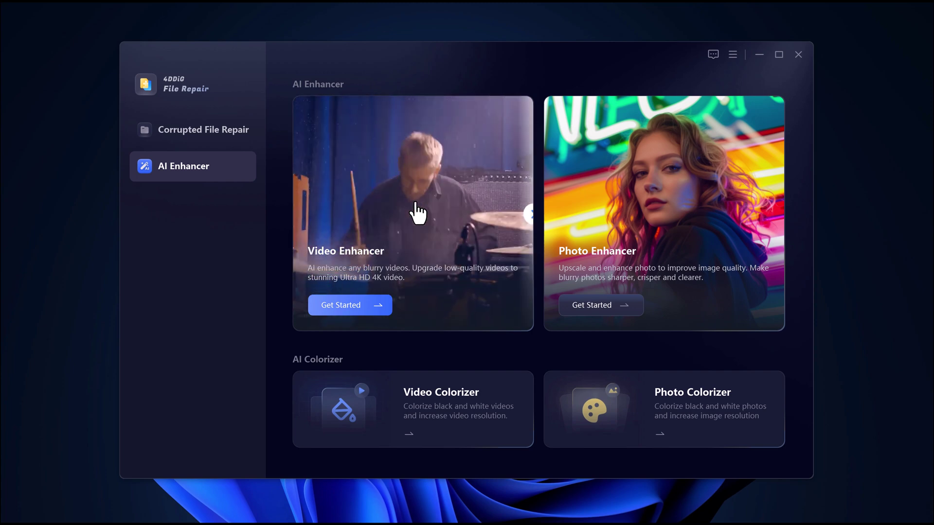
mouse_move(625, 205)
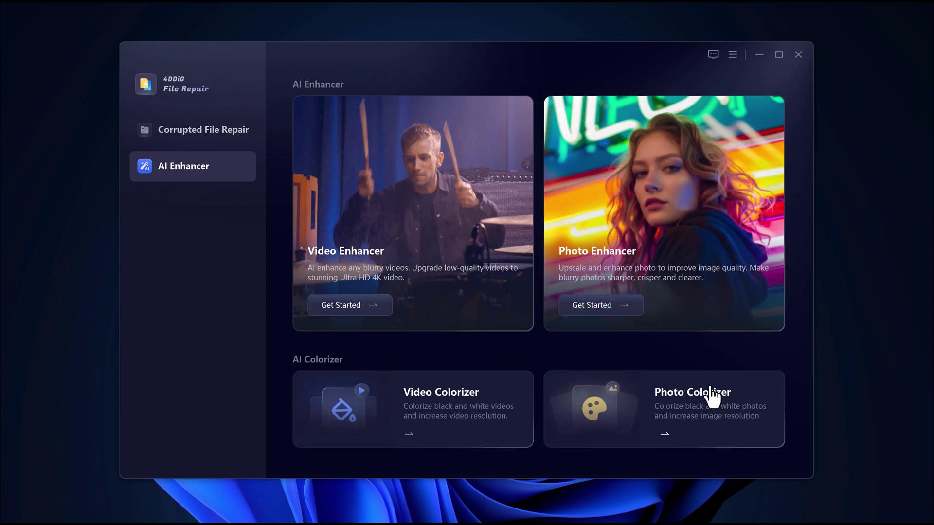
- Start Photo Enhancer and add the 'Image' portrait photo
click(669, 212)
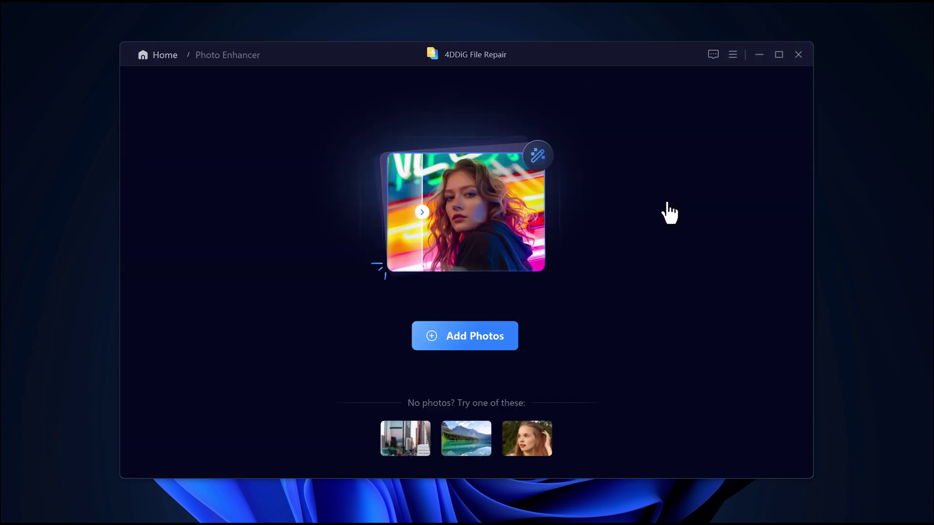
click(479, 344)
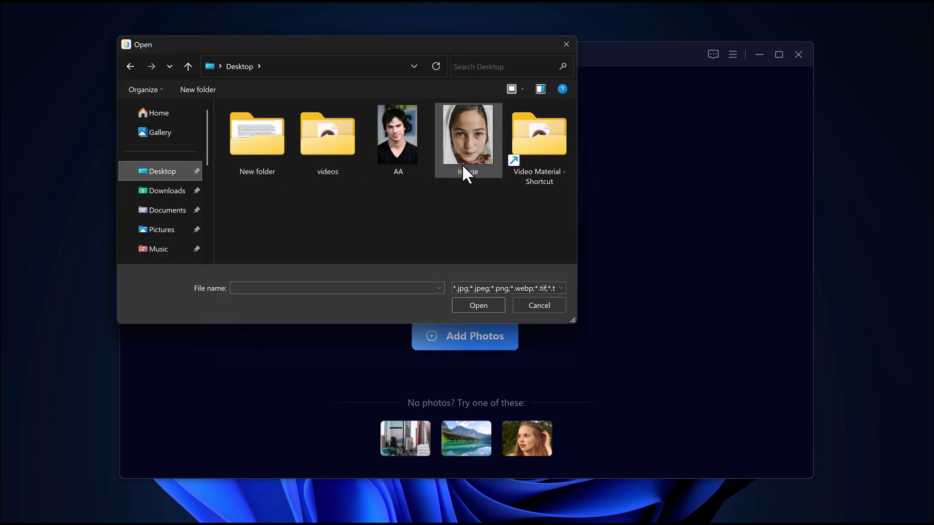
double_click(462, 165)
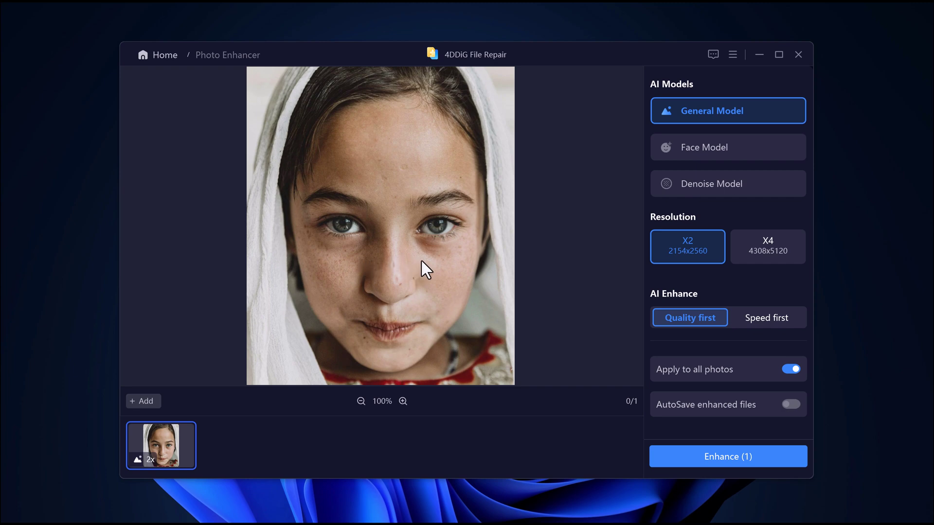
- Choose X4 resolution (4308x5120) for the portrait, keeping General Model
mouse_move(699, 115)
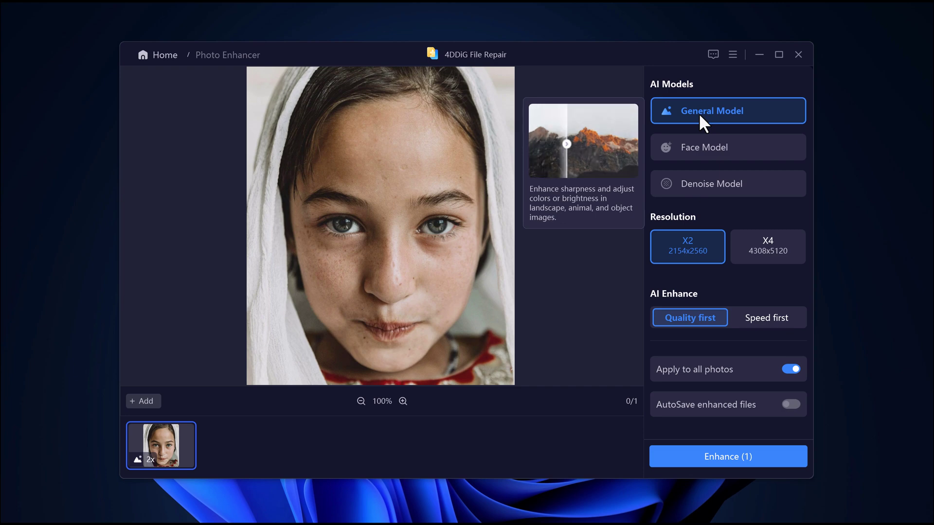
mouse_move(716, 153)
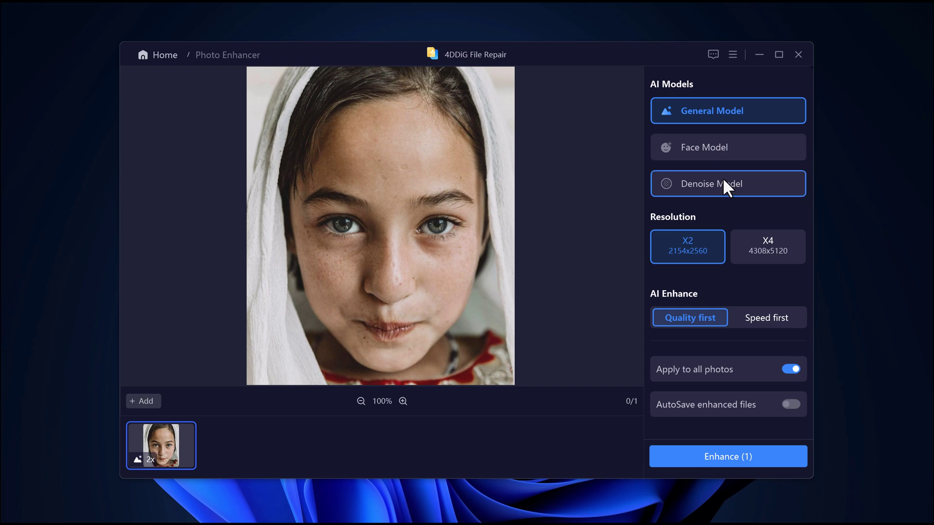
mouse_move(723, 180)
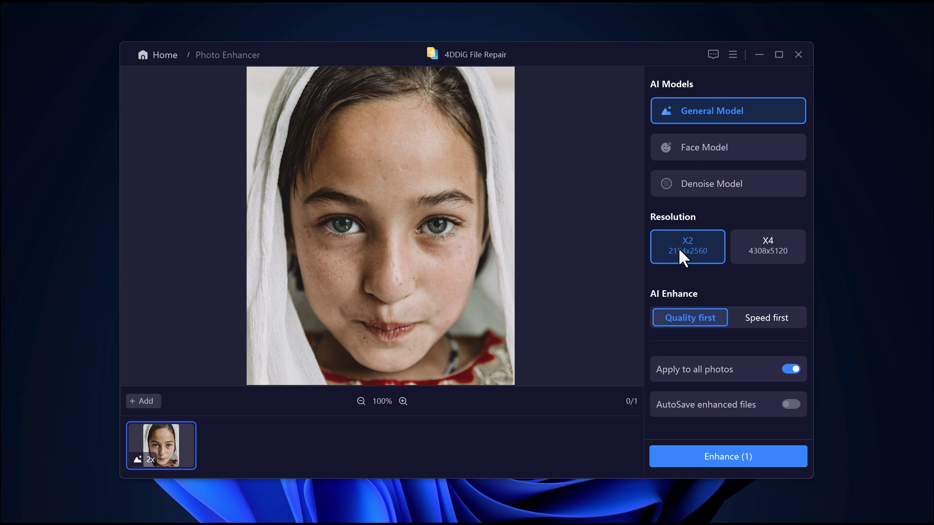
click(792, 250)
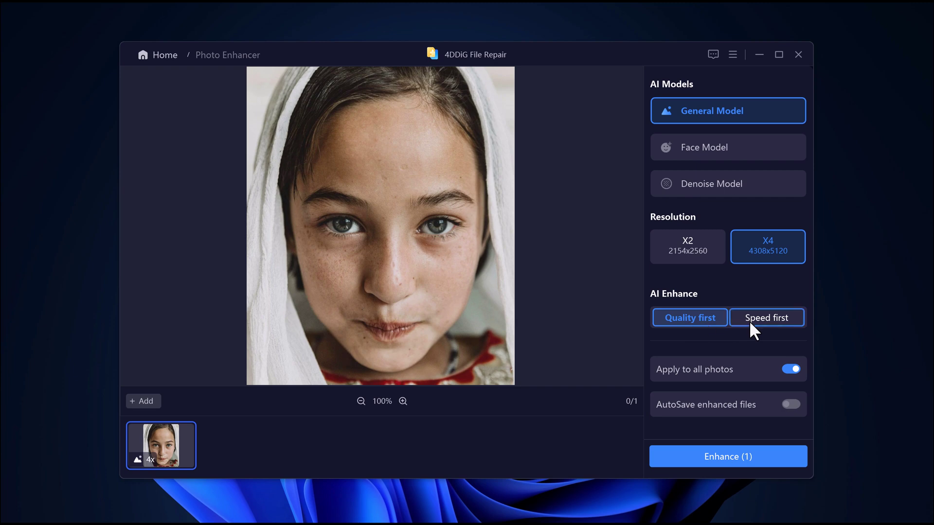
- Switch to Face Model and enhance the portrait at X2 with Soften
click(729, 148)
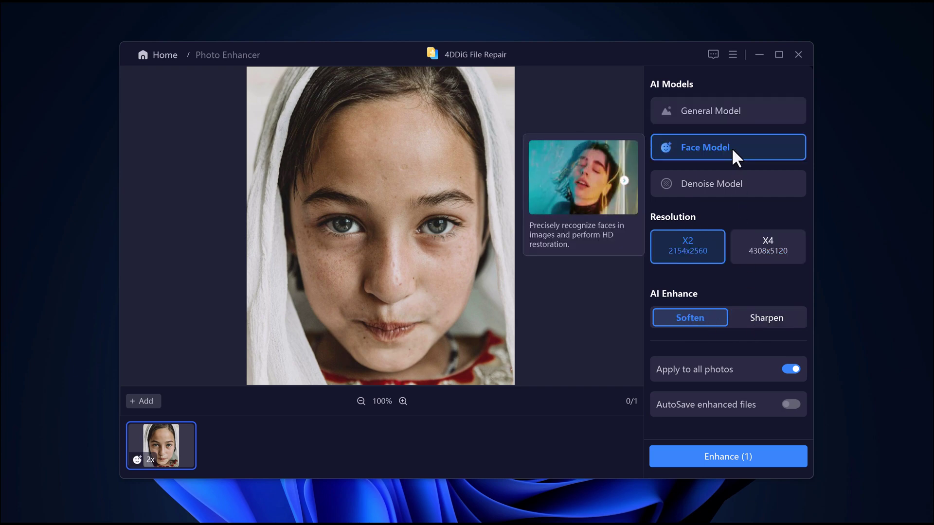
click(735, 457)
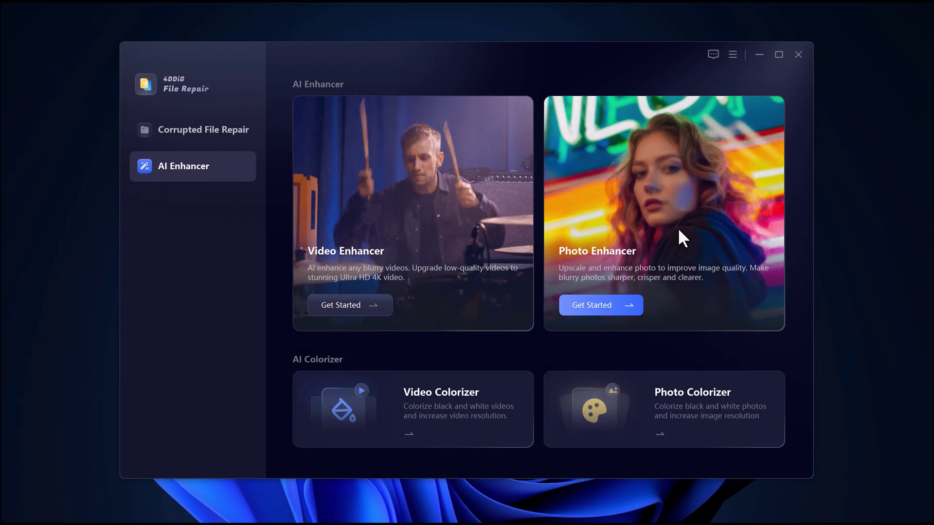
- Save the enhanced portrait and add the balloon landscape photo from the Desktop
click(676, 231)
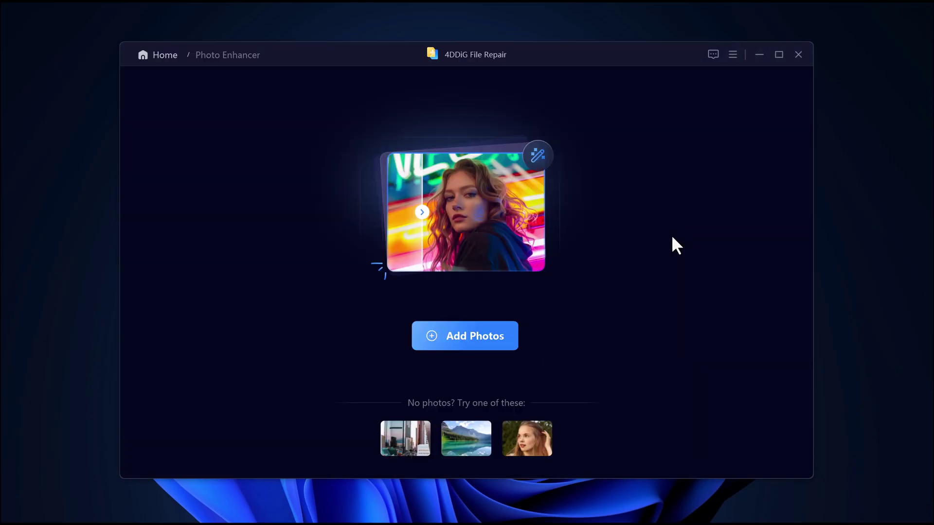
click(491, 325)
double_click(246, 213)
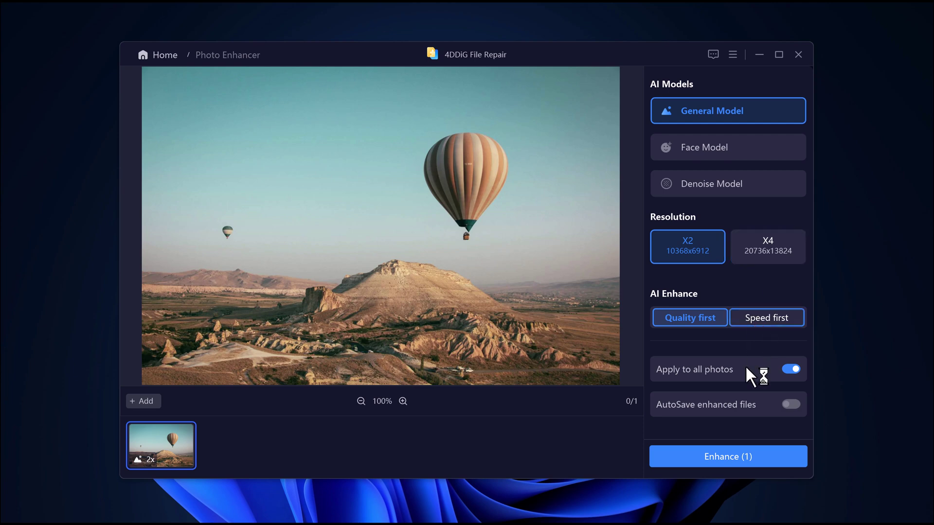
- Upscale the balloon photo 2x, then zoom the comparison to 300% and back to 100%
click(743, 458)
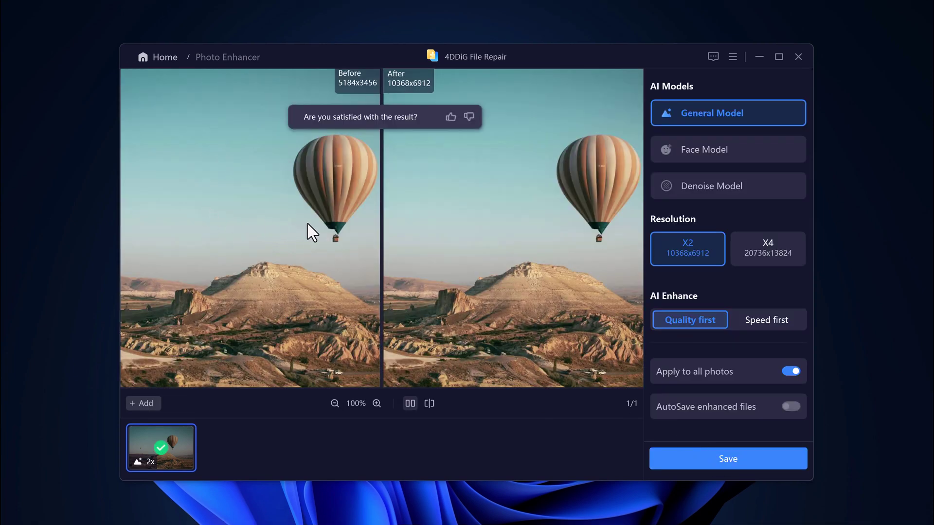
click(377, 403)
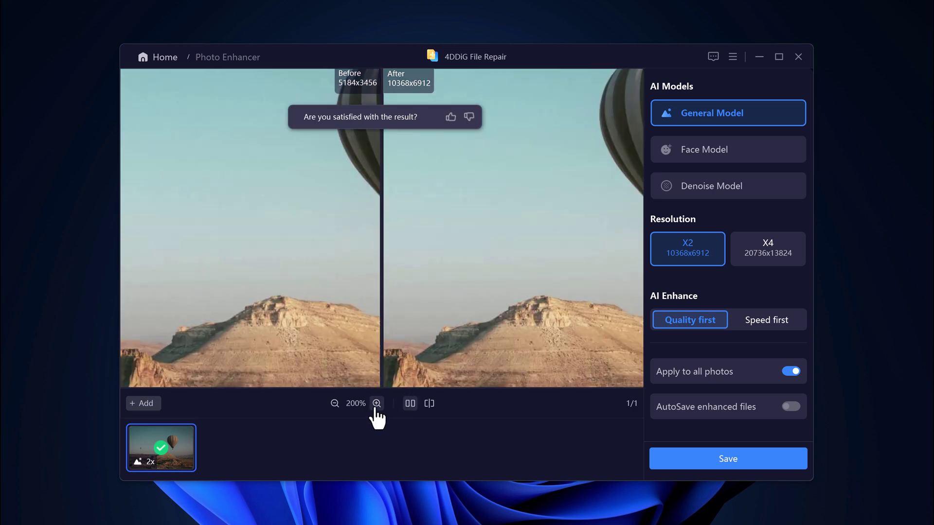
click(376, 403)
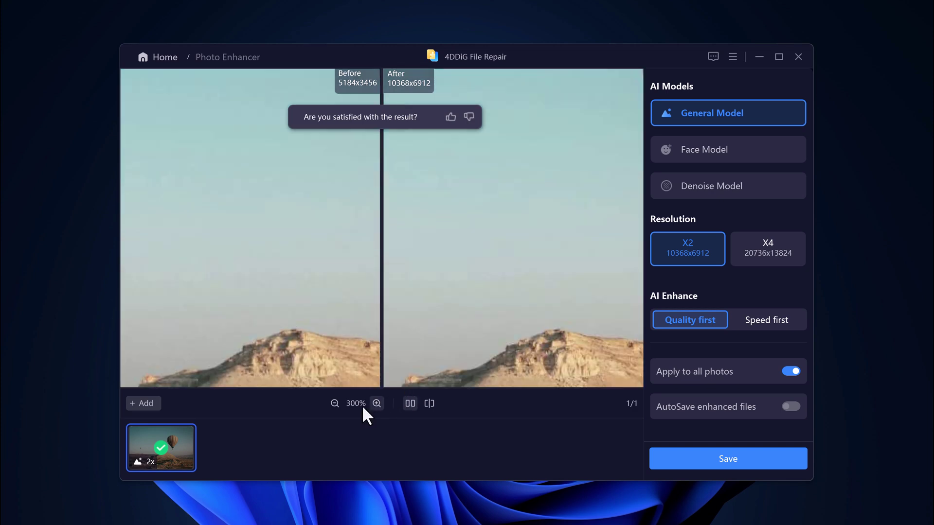
click(334, 403)
click(334, 403)
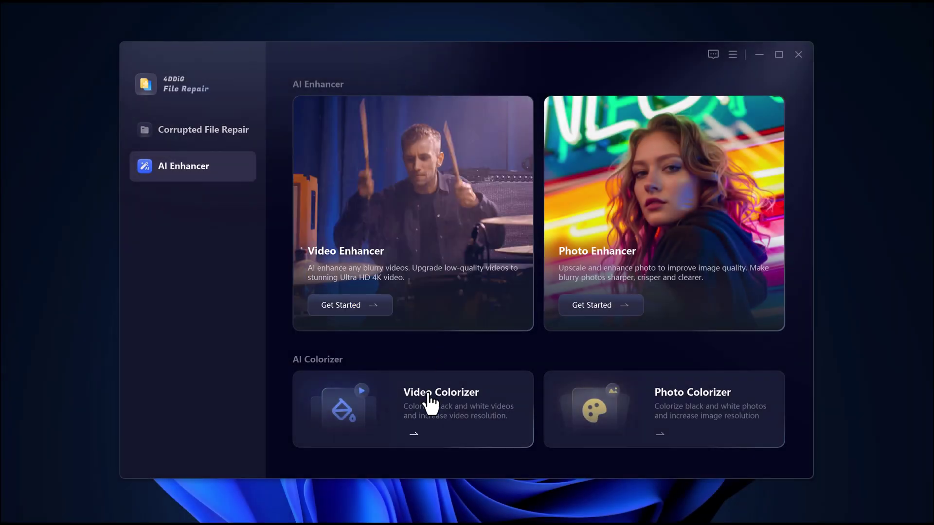
- Load the black-and-white portrait sample into Photo Colorizer, inspect it at 300%, and keep Old Photos mode
click(681, 414)
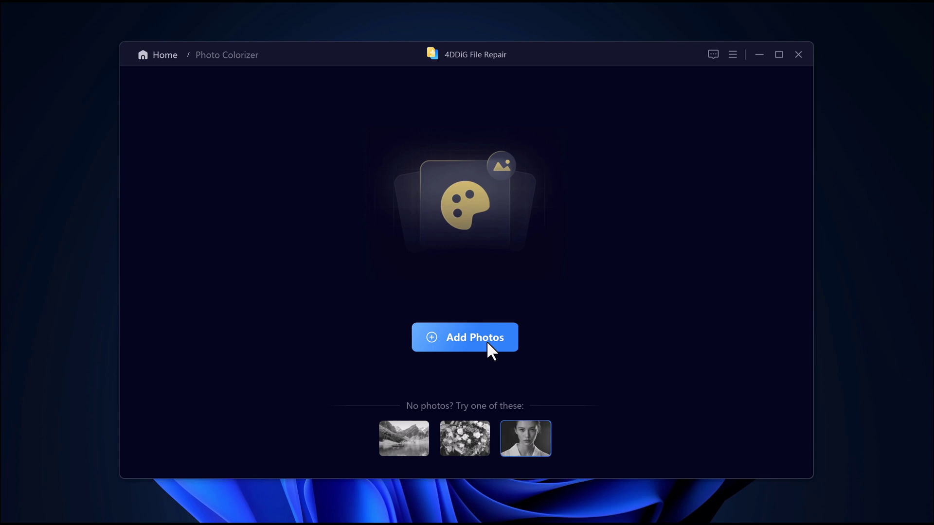
click(517, 445)
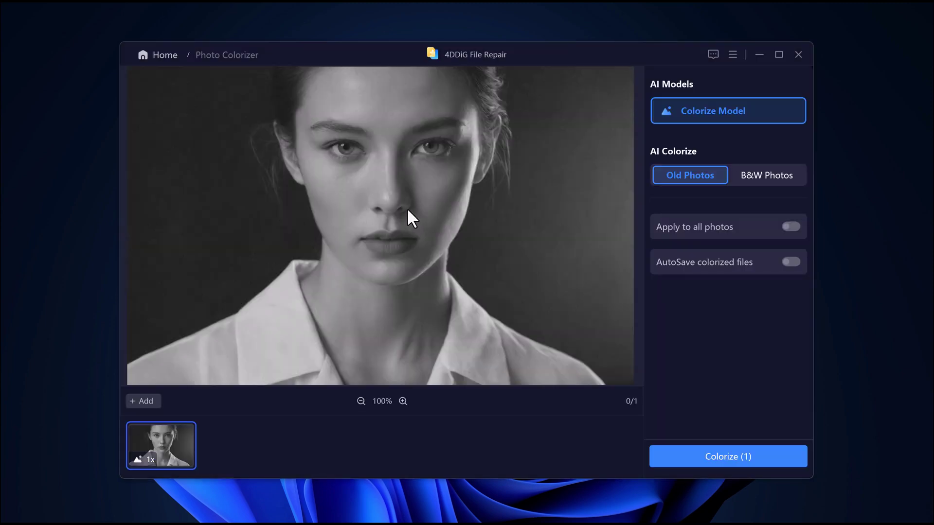
click(402, 397)
click(402, 398)
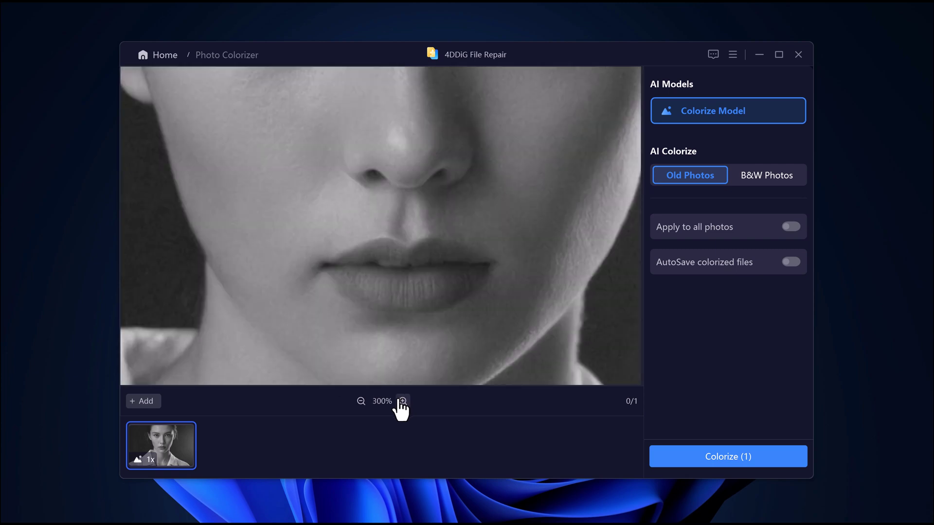
click(360, 402)
click(361, 401)
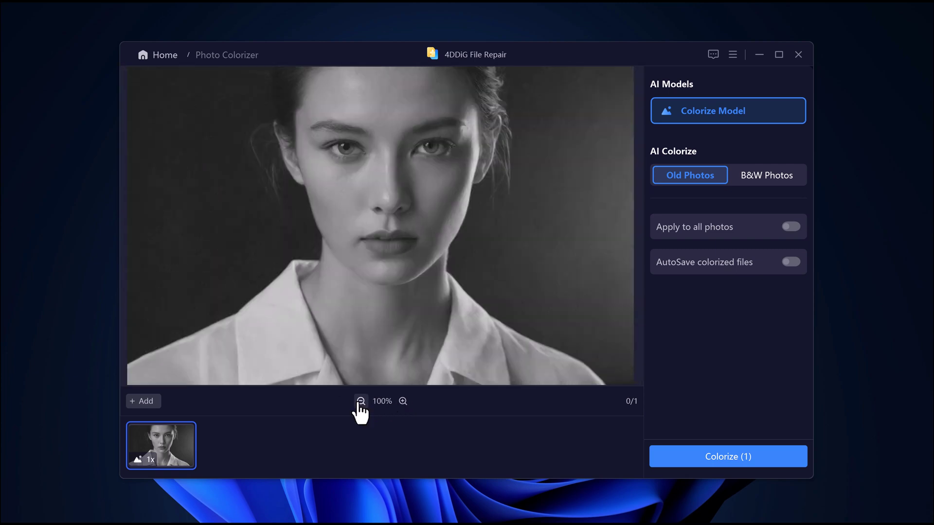
click(751, 182)
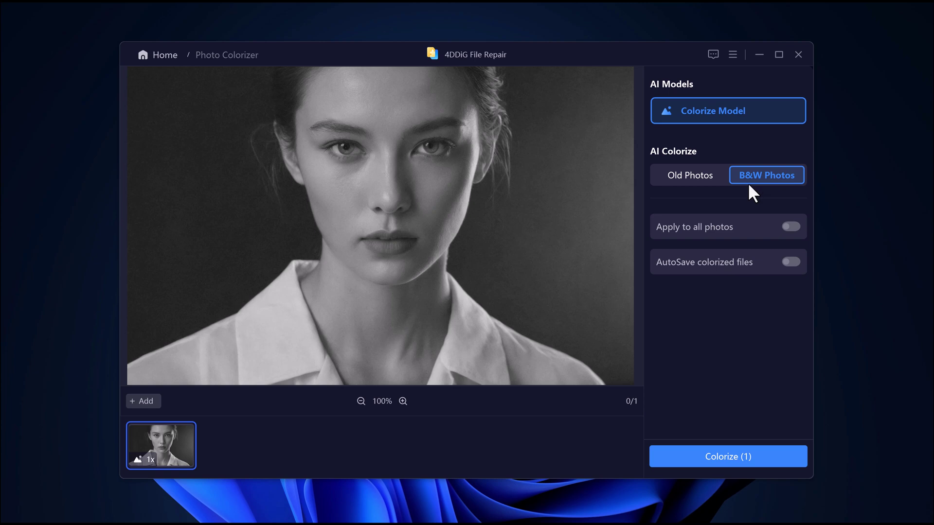
click(692, 174)
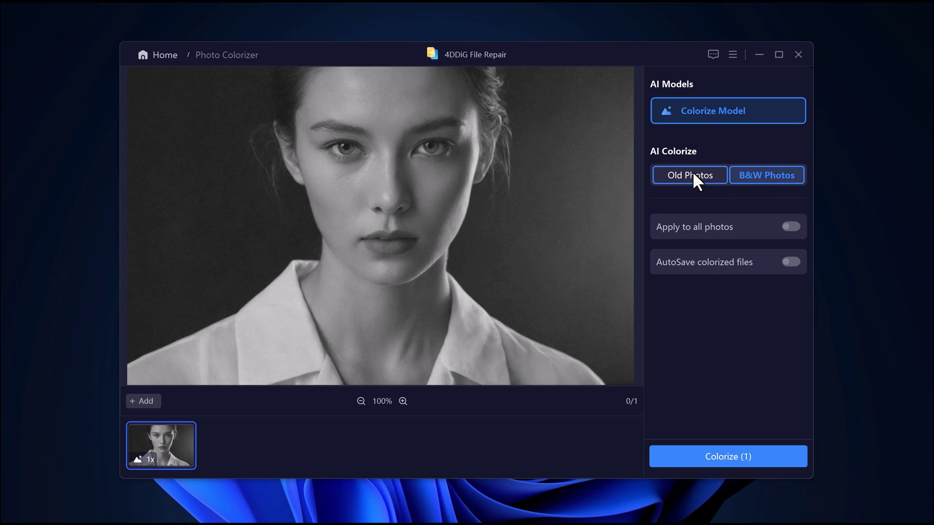
- Colorize the black-and-white portrait, producing a 2048x1288 color version
click(731, 462)
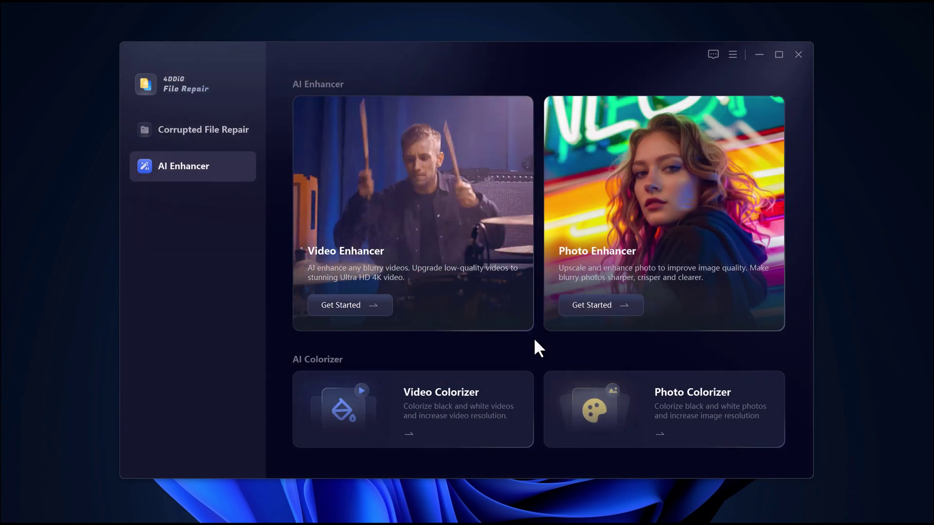
- Switch to the Corrupted File Repair section in the sidebar
click(222, 139)
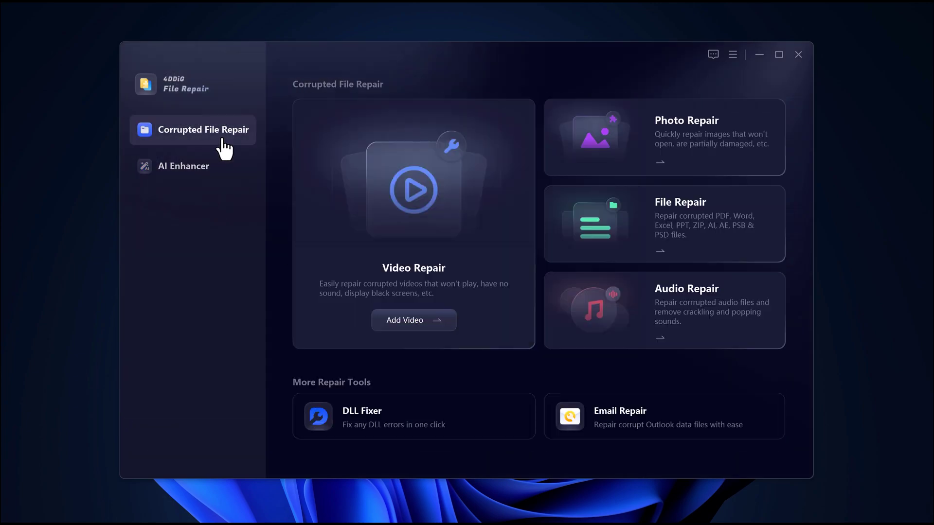